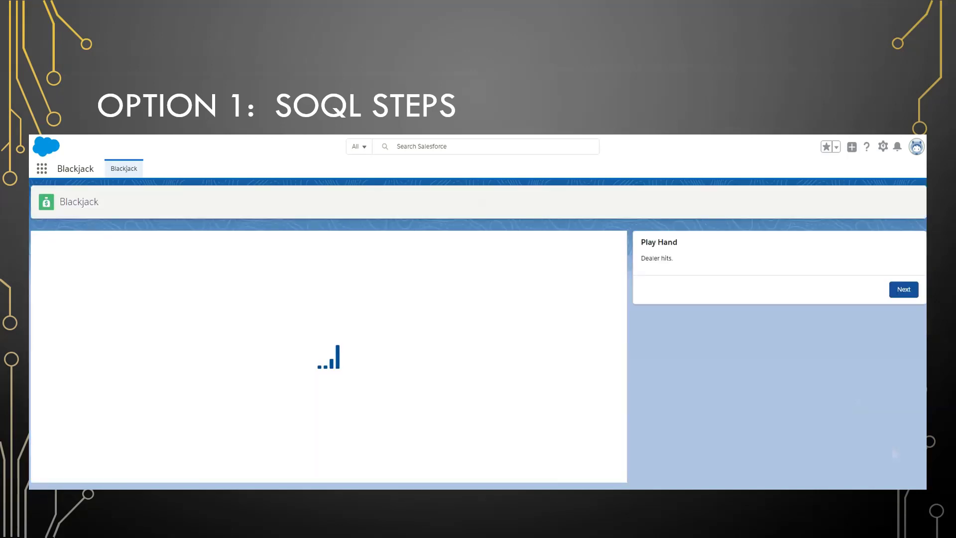
Step: Advance the slides past 'Option 2: Apex Steps' to 'Option 3: The New Hotness — Salesforce Direct: Demo Time!!'
{"action": "key", "text": "Right"}
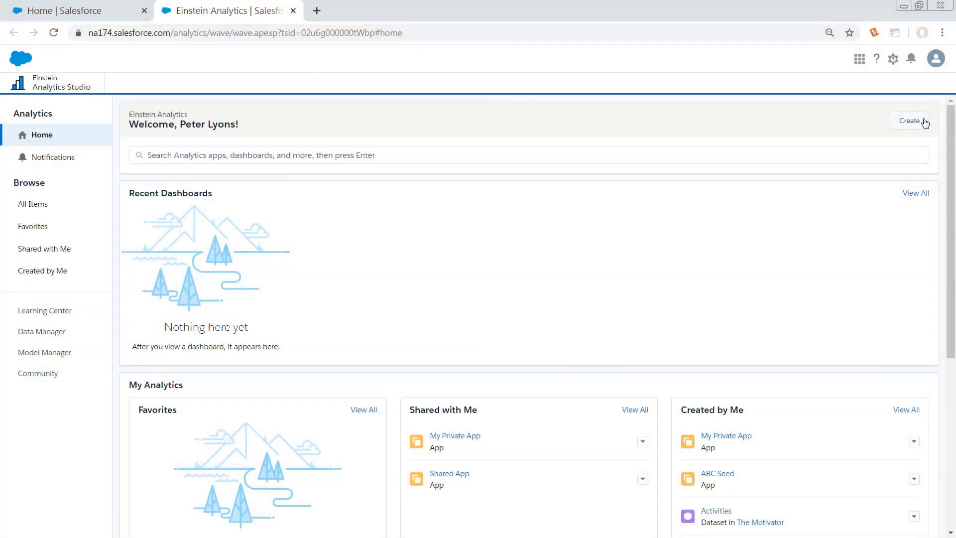
Step: Create a new blank dashboard from the Analytics Studio Create menu
{"action": "left_click", "coordinate": [925, 123]}
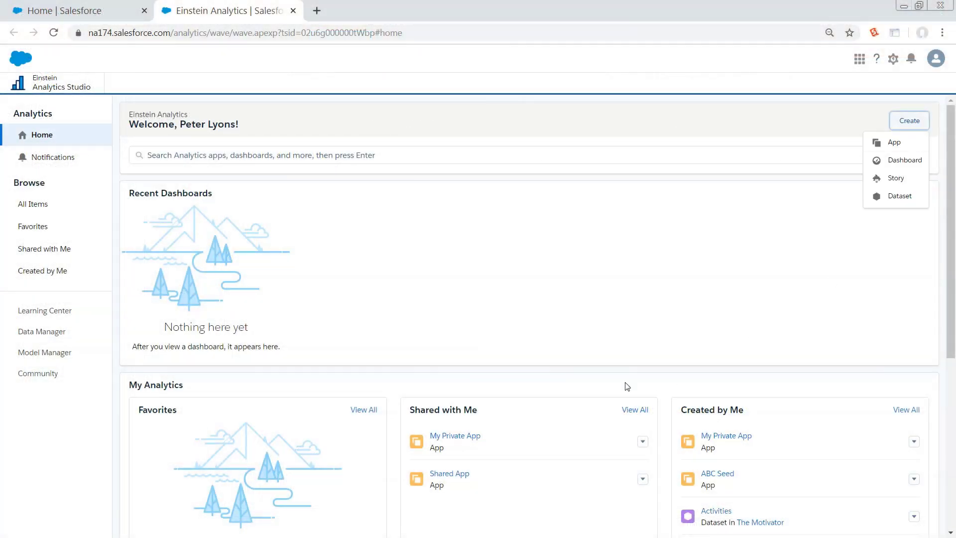
{"action": "left_click", "coordinate": [919, 165]}
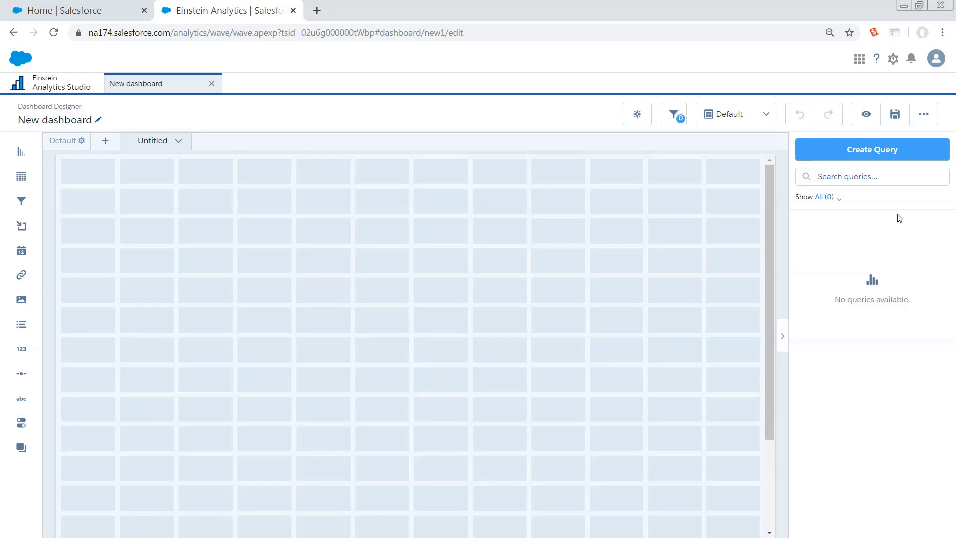
Step: Start a new query using the Salesforce Direct Opportunity object as its data source
{"action": "left_click", "coordinate": [885, 159]}
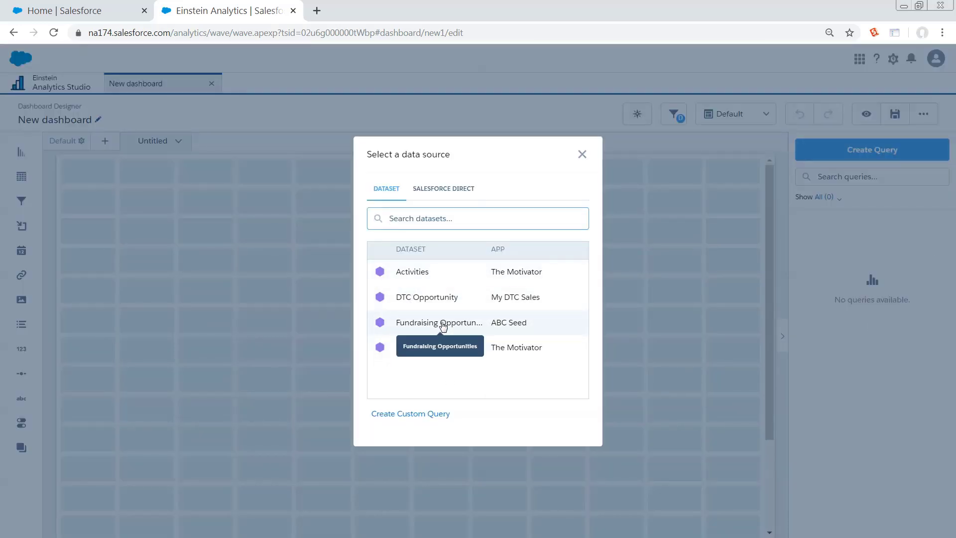
{"action": "left_click", "coordinate": [455, 190]}
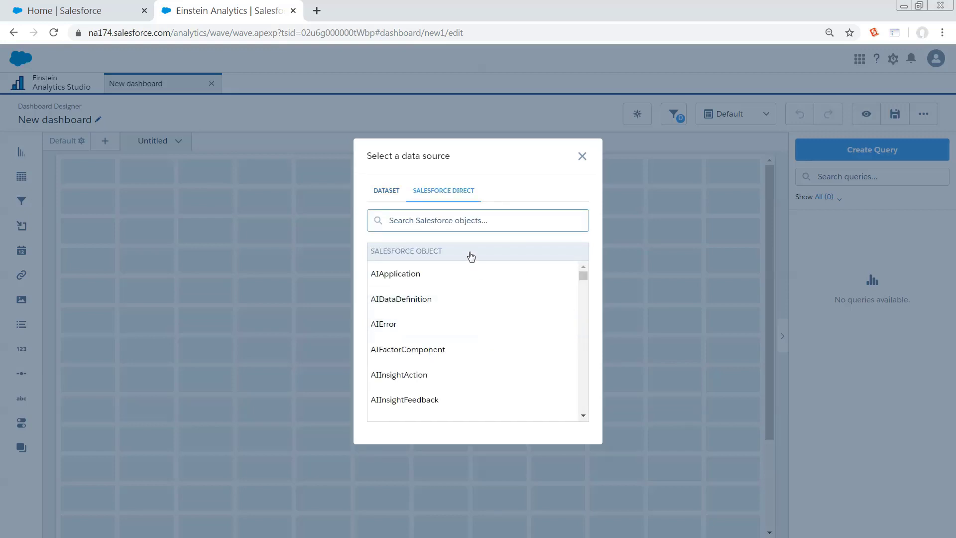
{"action": "type", "text": "opp"}
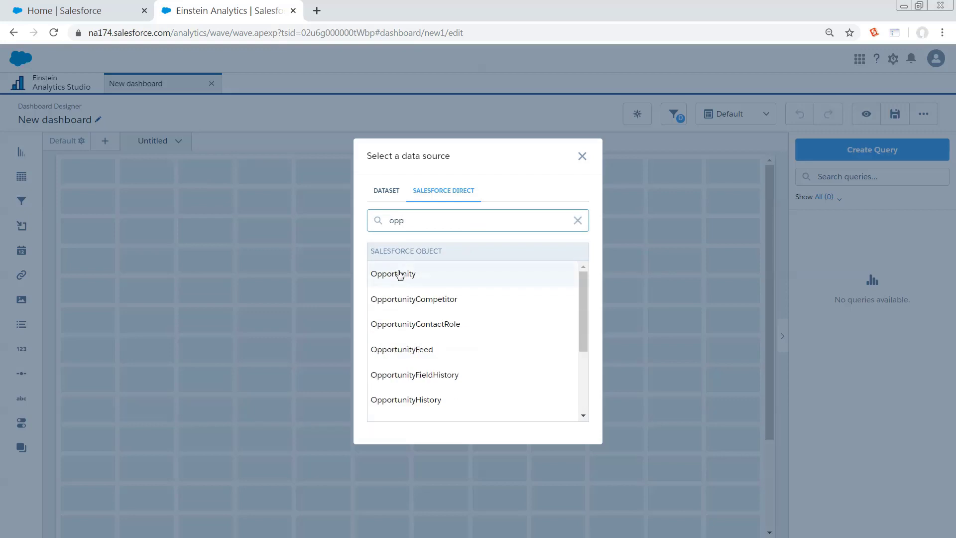
{"action": "left_click", "coordinate": [402, 274]}
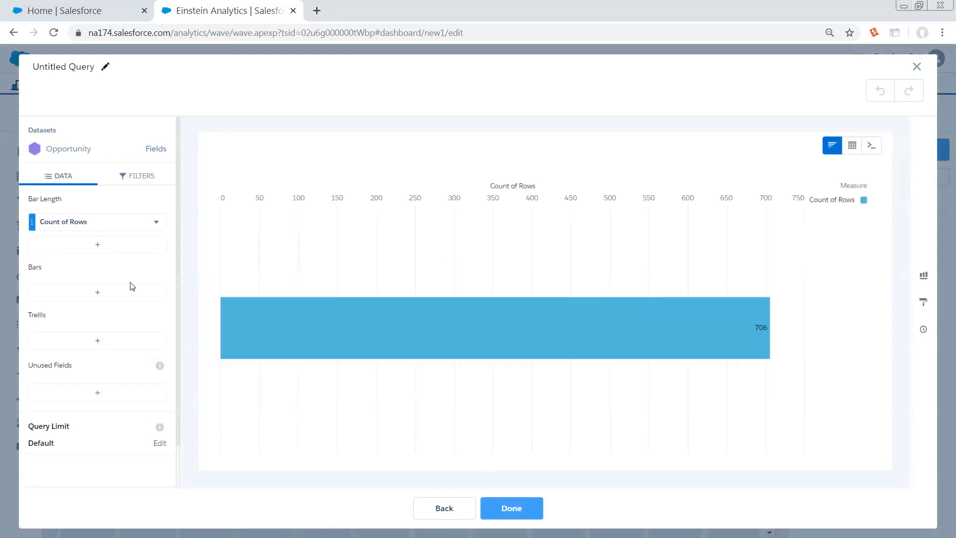
Step: Group bars by StageName, size them by Sum of Amount, and remove Count of Rows
{"action": "left_click", "coordinate": [86, 294]}
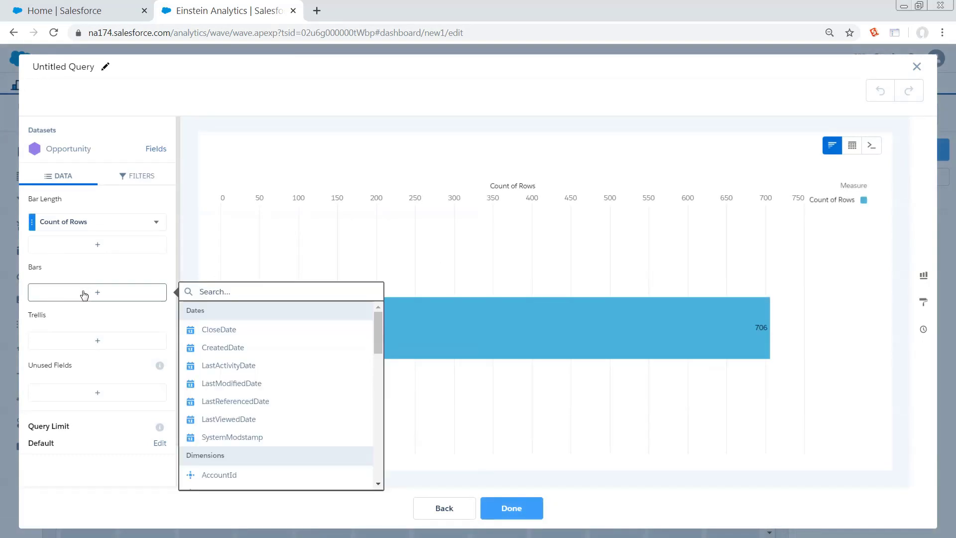
{"action": "type", "text": "sta"}
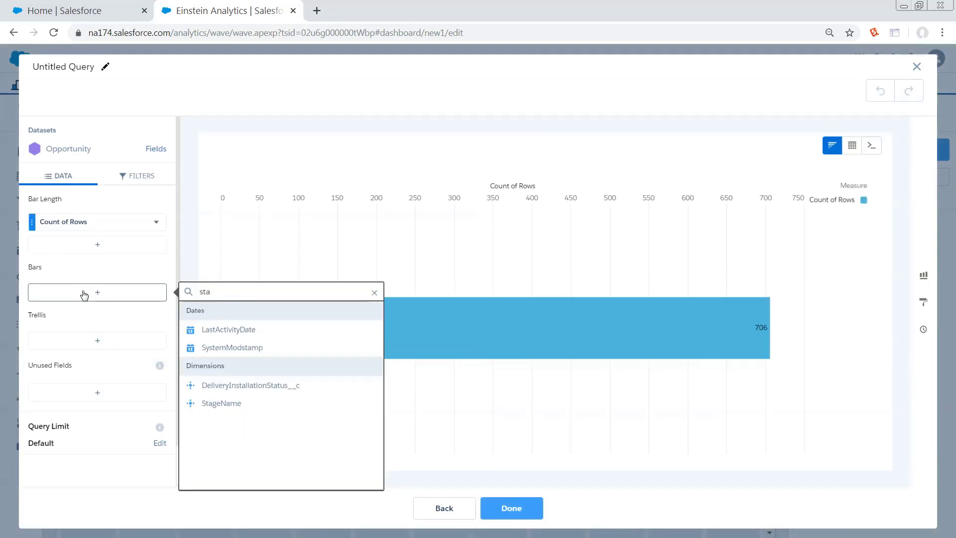
{"action": "left_click", "coordinate": [208, 405]}
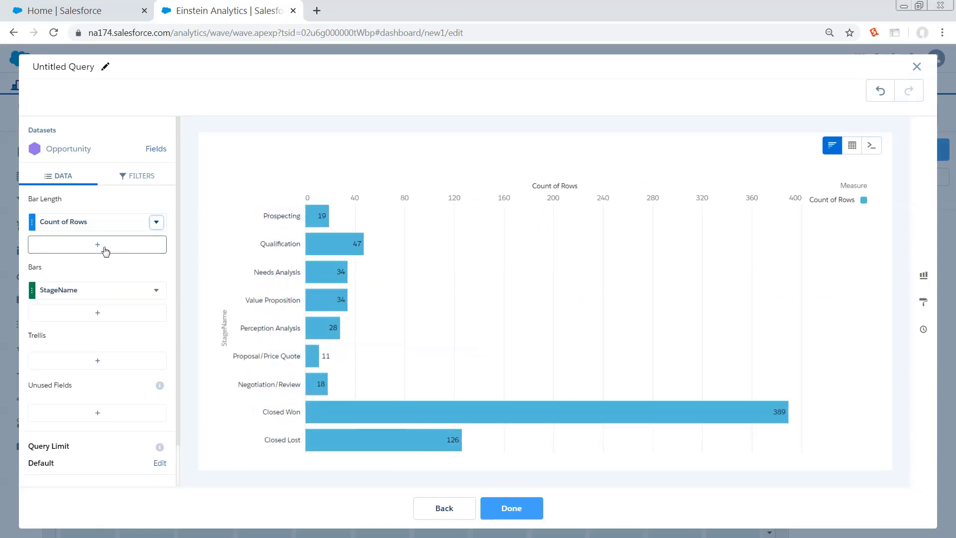
{"action": "left_click", "coordinate": [105, 249]}
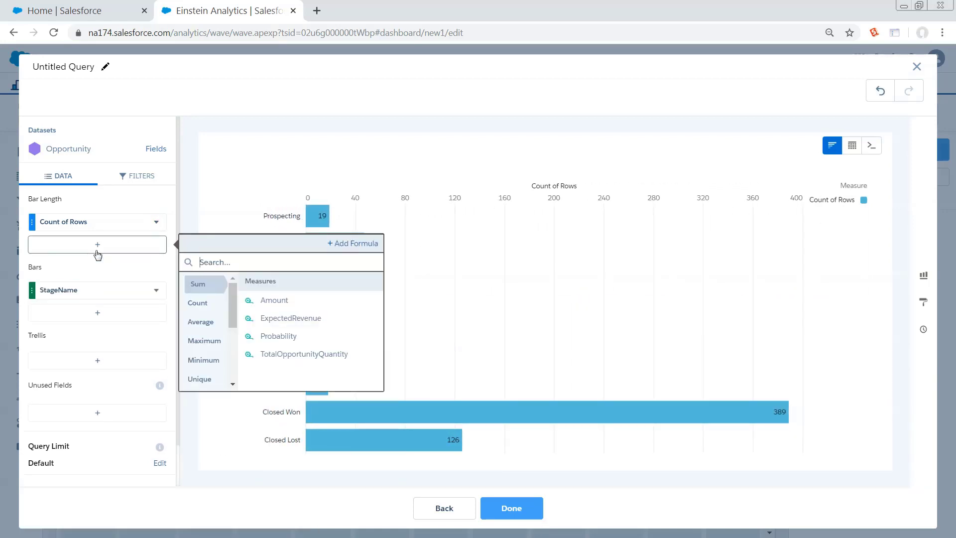
{"action": "left_click", "coordinate": [283, 302]}
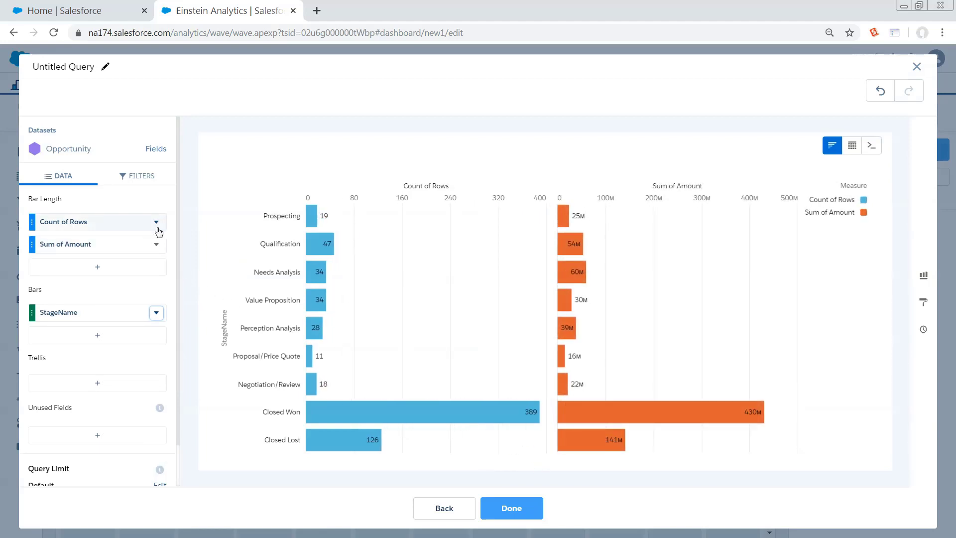
{"action": "left_click", "coordinate": [157, 223]}
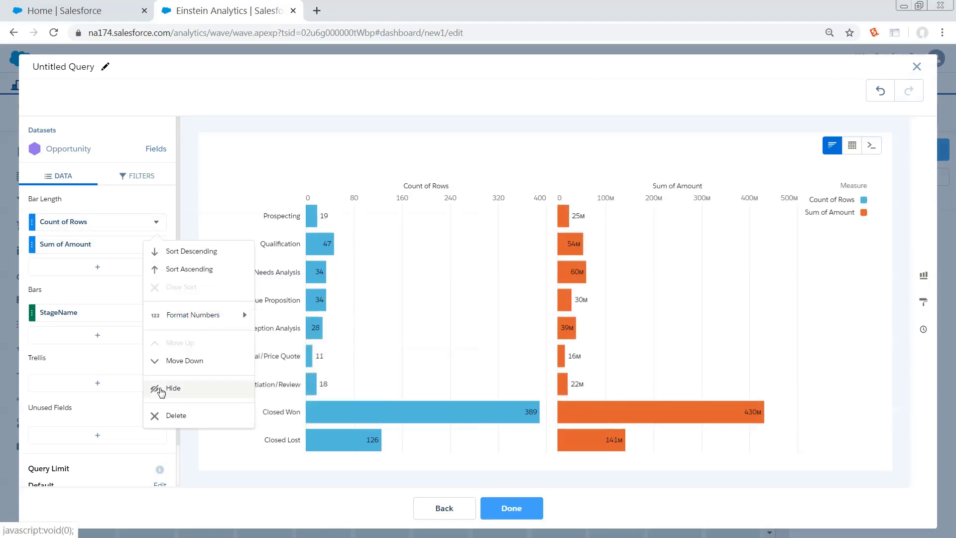
{"action": "left_click", "coordinate": [177, 415]}
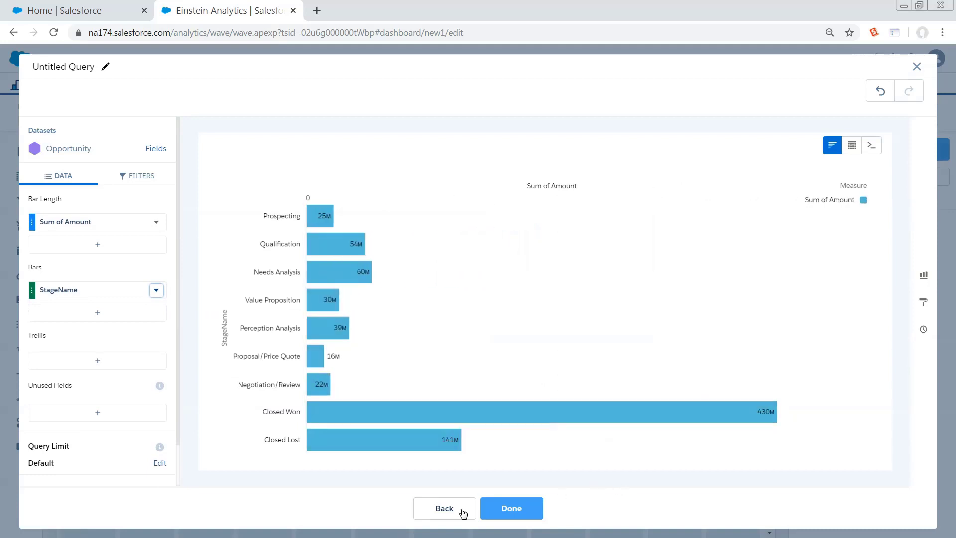
Step: Place the StageName_1 bar chart on the canvas, enlarge it, and preview the dashboard
{"action": "left_click", "coordinate": [513, 507]}
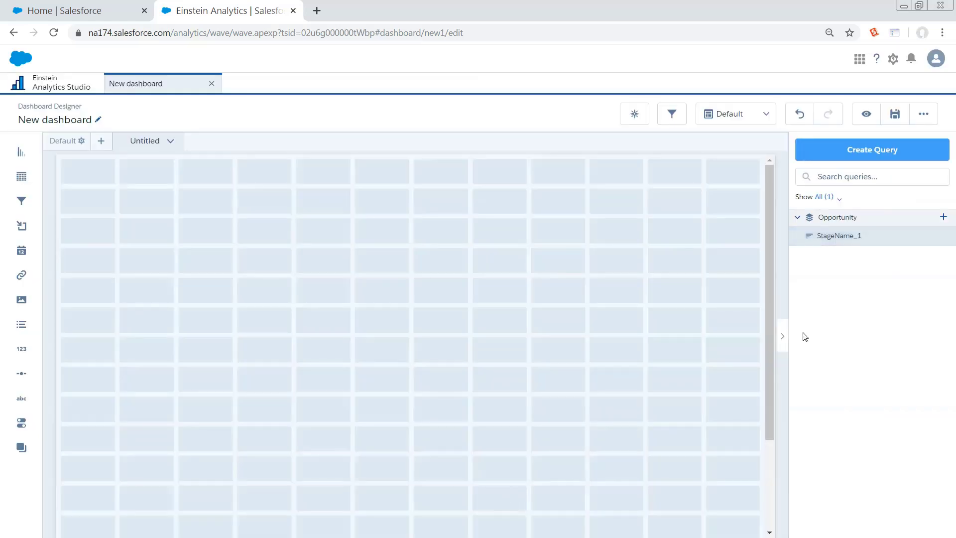
{"action": "left_click_drag", "start_coordinate": [839, 234], "coordinate": [365, 234]}
{"action": "left_click_drag", "start_coordinate": [344, 269], "coordinate": [617, 446]}
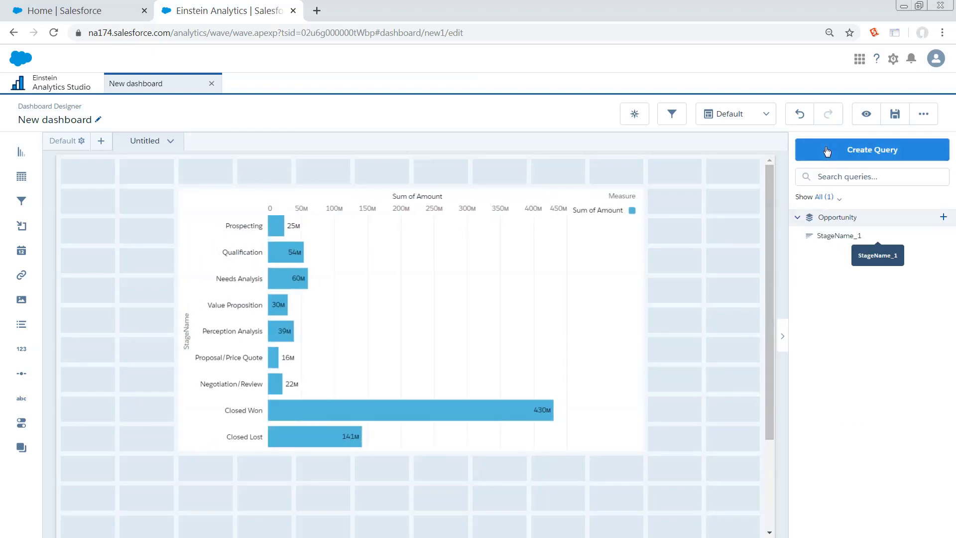
{"action": "left_click", "coordinate": [867, 113]}
{"action": "mouse_move", "coordinate": [743, 113]}
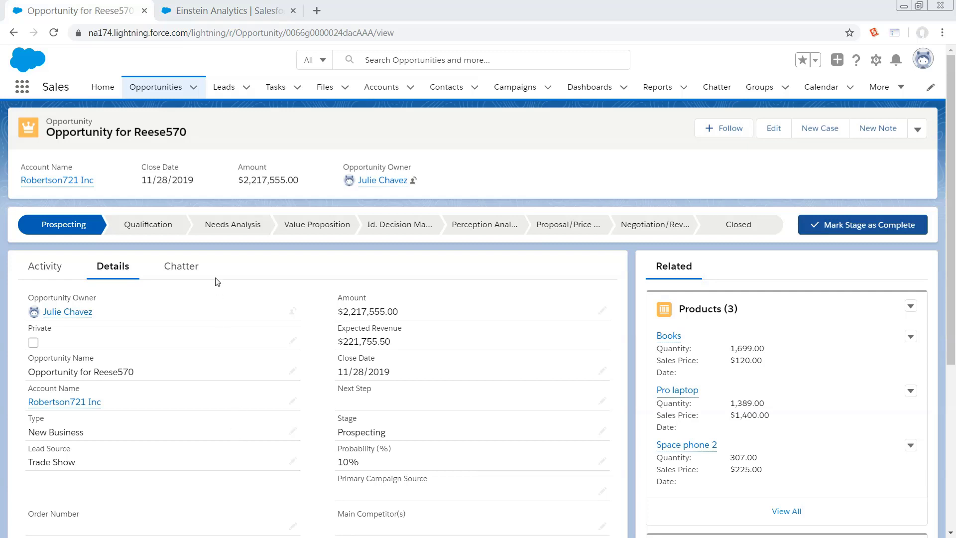
Step: Return to the New dashboard and read the Prospecting and Proposal/Price Quote bar totals
{"action": "left_click", "coordinate": [252, 7]}
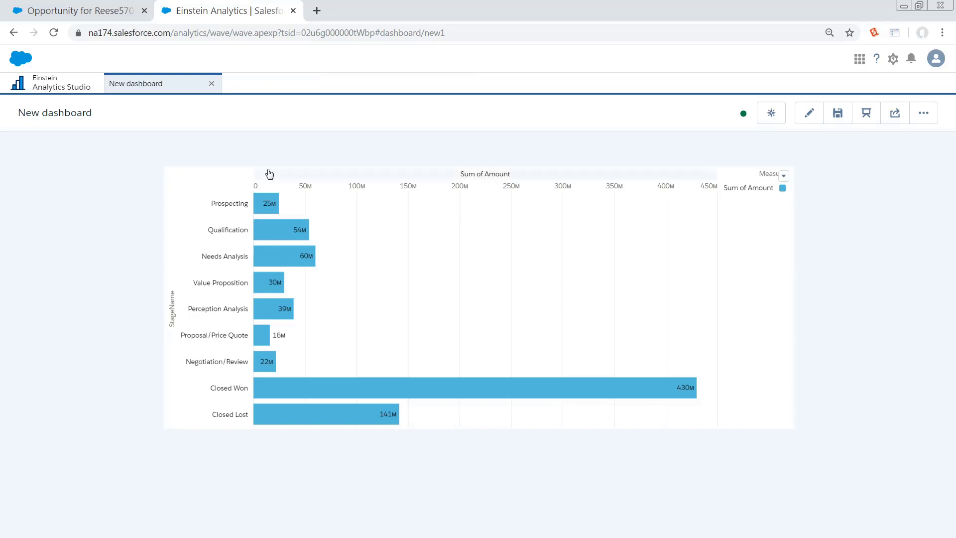
{"action": "mouse_move", "coordinate": [269, 212]}
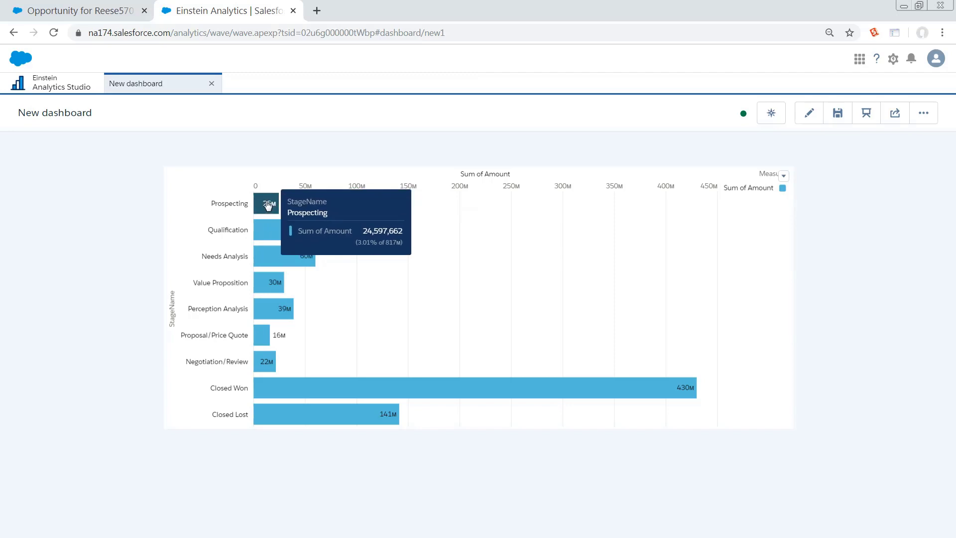
{"action": "mouse_move", "coordinate": [263, 344]}
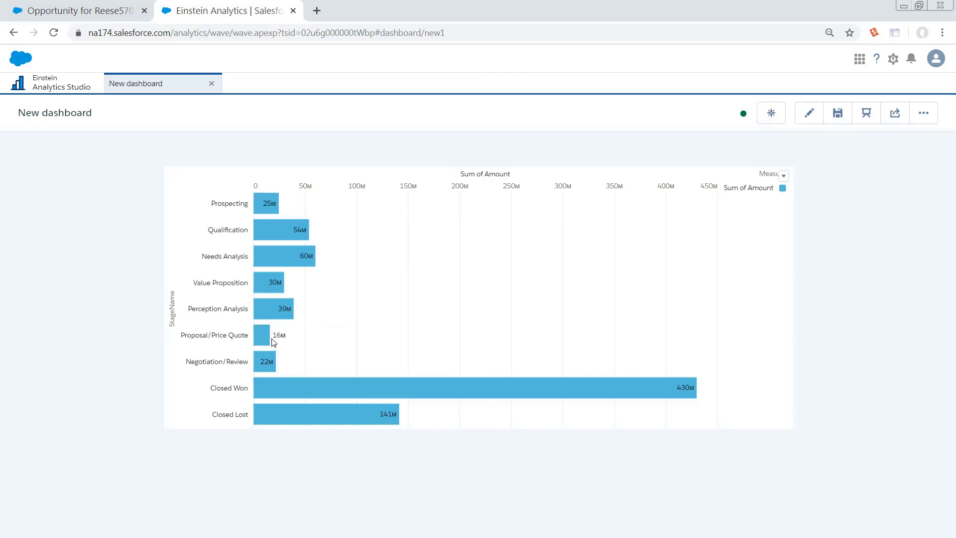
Step: Mark Proposal/Price Quote as the opportunity's current stage, then go back to the dashboard
{"action": "left_click", "coordinate": [65, 10]}
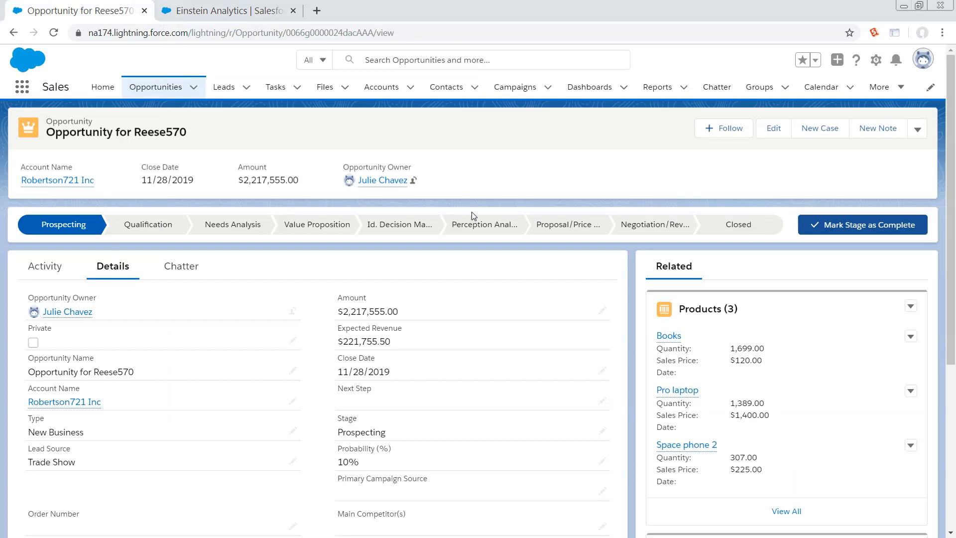
{"action": "left_click", "coordinate": [559, 228]}
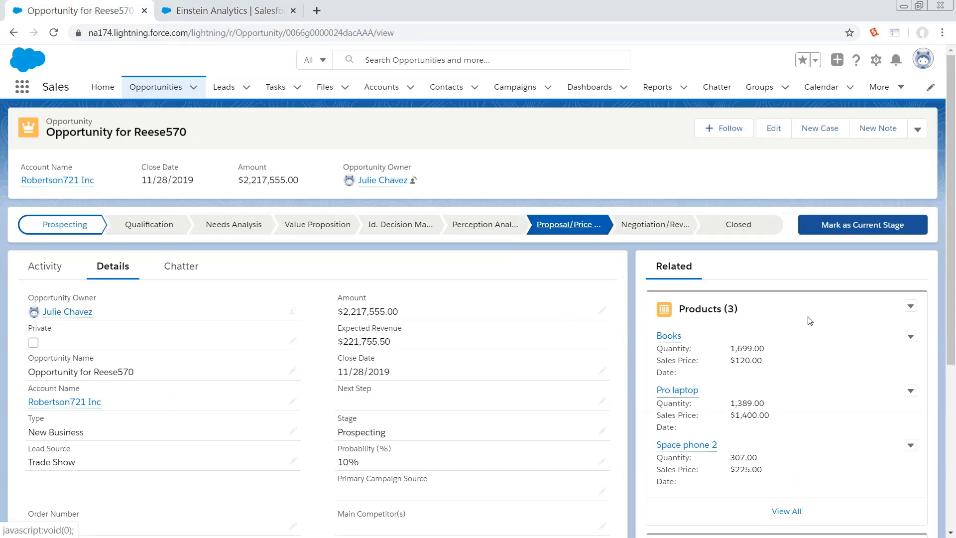
{"action": "left_click", "coordinate": [824, 223]}
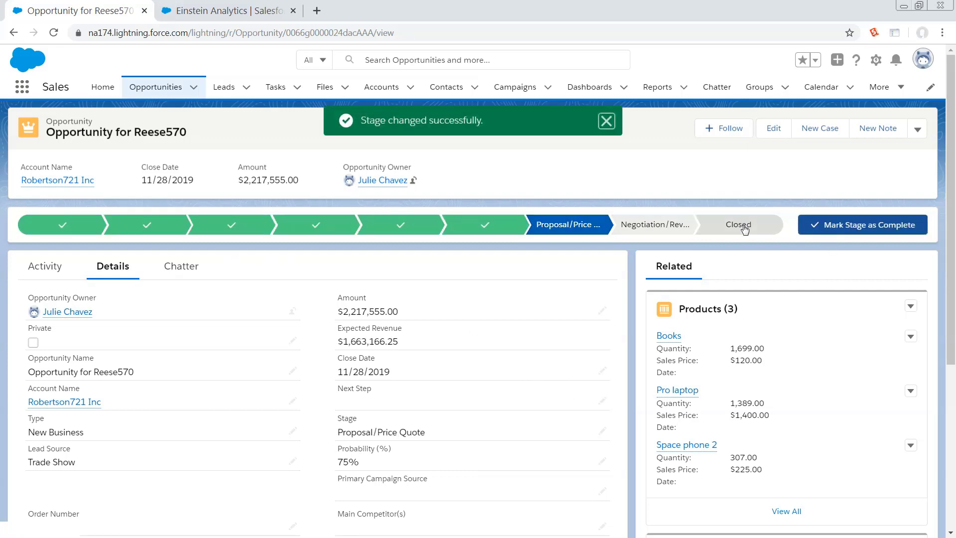
{"action": "left_click", "coordinate": [250, 6]}
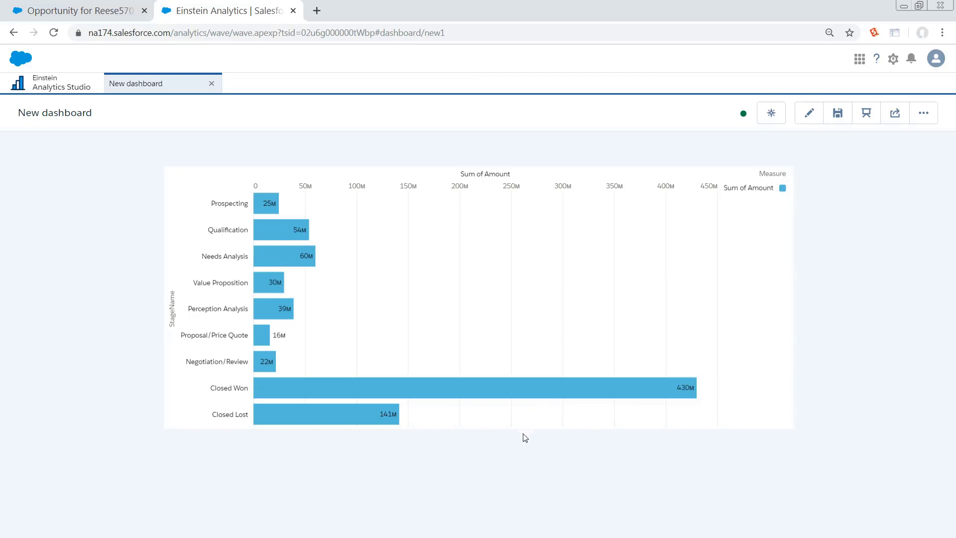
Step: Refresh the chart to confirm Prospecting 22M and Proposal/Price Quote 18M, then reopen editing
{"action": "left_click", "coordinate": [349, 417]}
{"action": "left_click", "coordinate": [349, 417]}
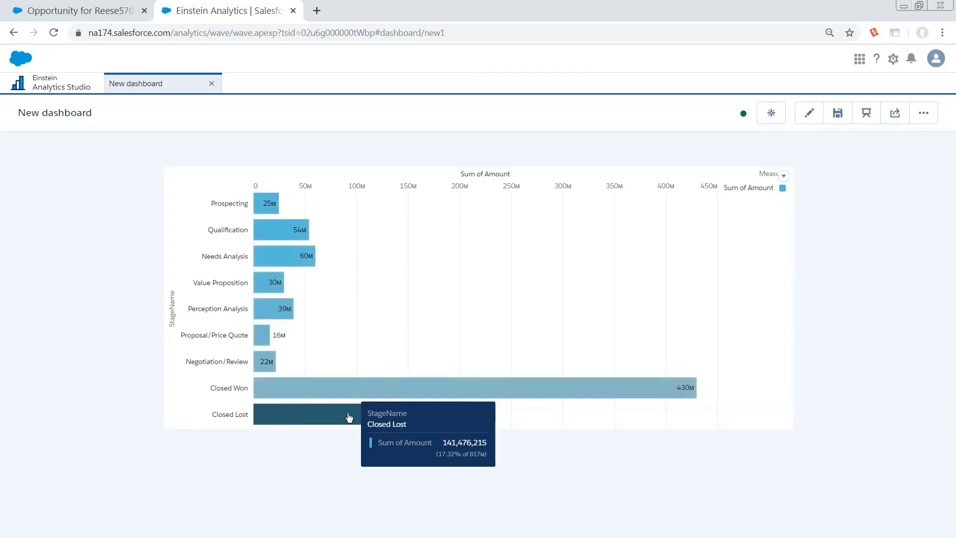
{"action": "left_click", "coordinate": [811, 115]}
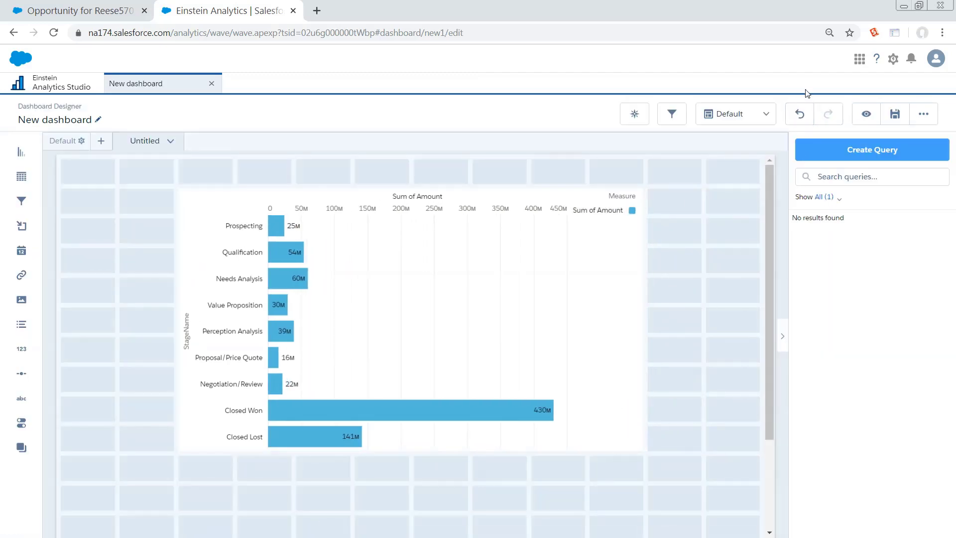
{"action": "left_click", "coordinate": [867, 122]}
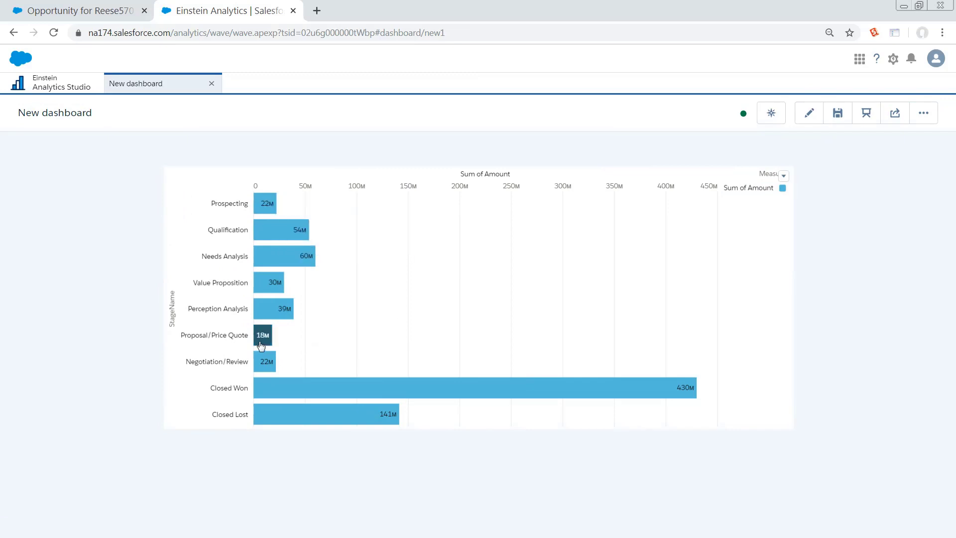
{"action": "mouse_move", "coordinate": [260, 344]}
{"action": "left_click", "coordinate": [811, 115]}
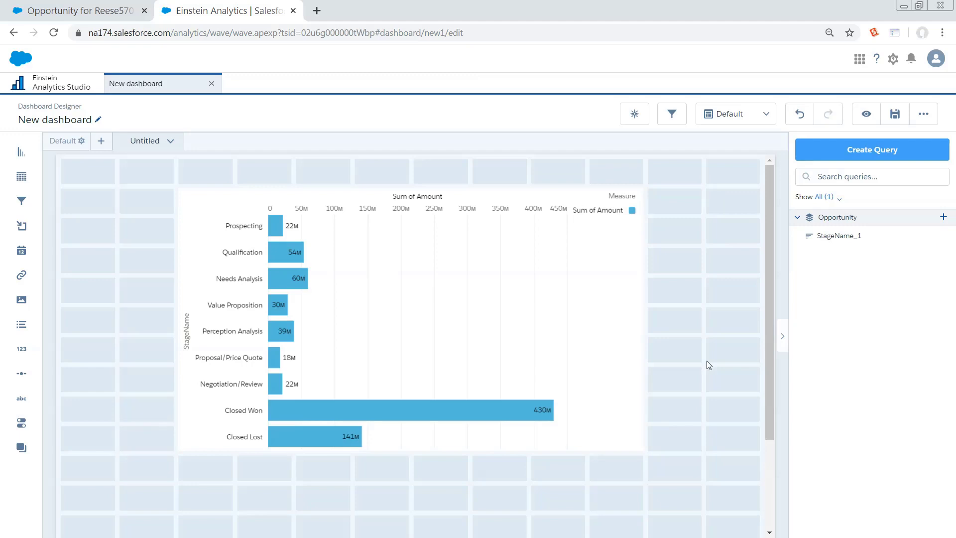
Step: Select the bar chart and open its StageName_1 query in SOQL query mode
{"action": "left_click", "coordinate": [582, 275]}
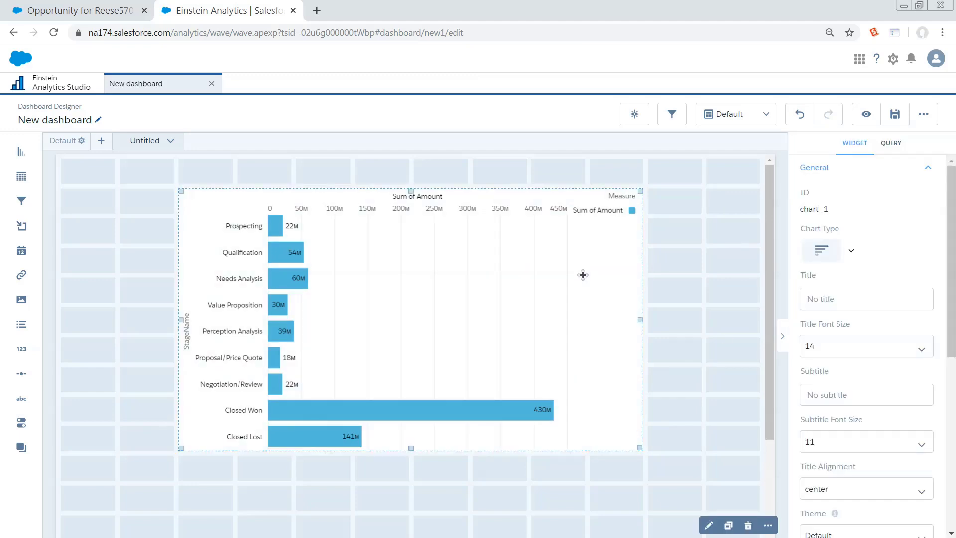
{"action": "left_click", "coordinate": [707, 525]}
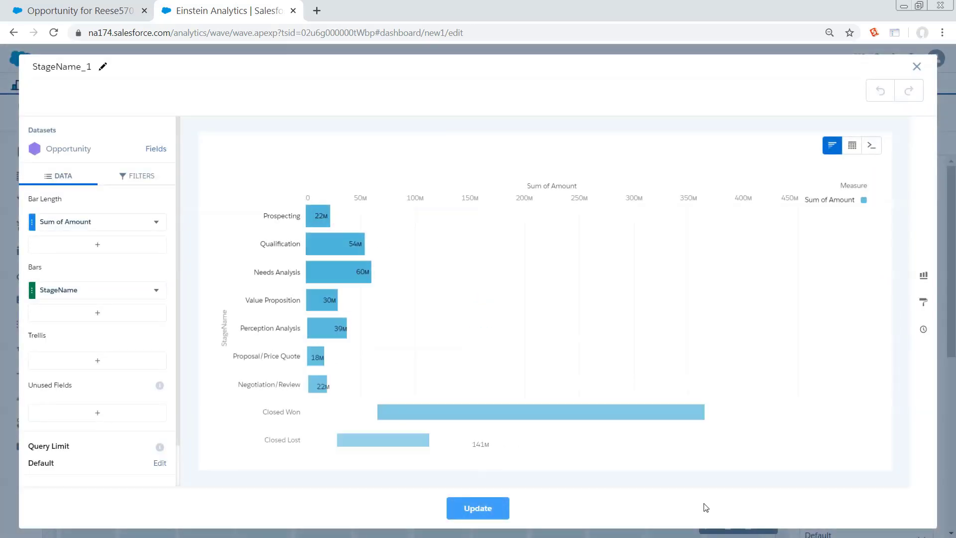
{"action": "left_click", "coordinate": [877, 148]}
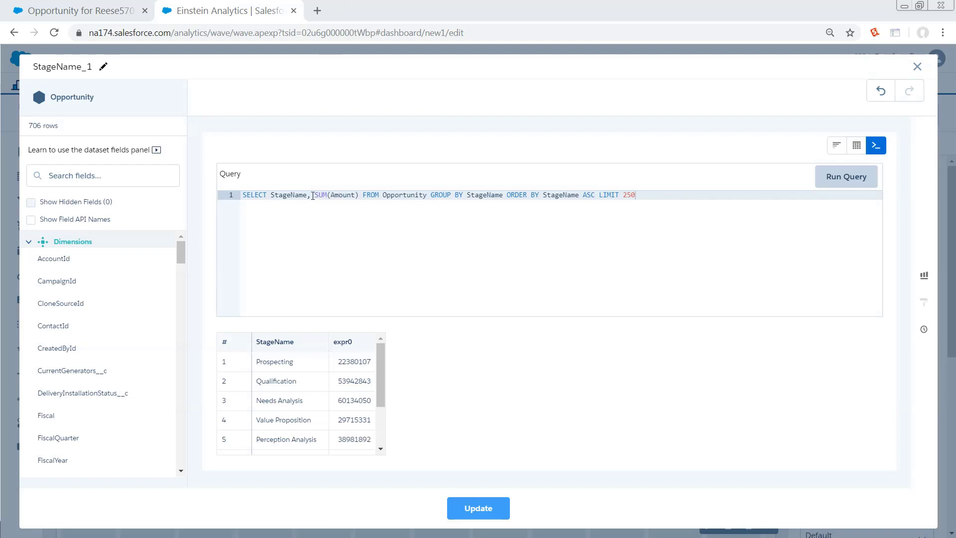
Step: Add Account.Name to the SOQL SELECT fields and GROUP BY clause, then run the query
{"action": "left_click", "coordinate": [311, 194]}
{"action": "type", "text": "Account.Name,"}
{"action": "left_click_drag", "start_coordinate": [368, 194], "coordinate": [314, 195]}
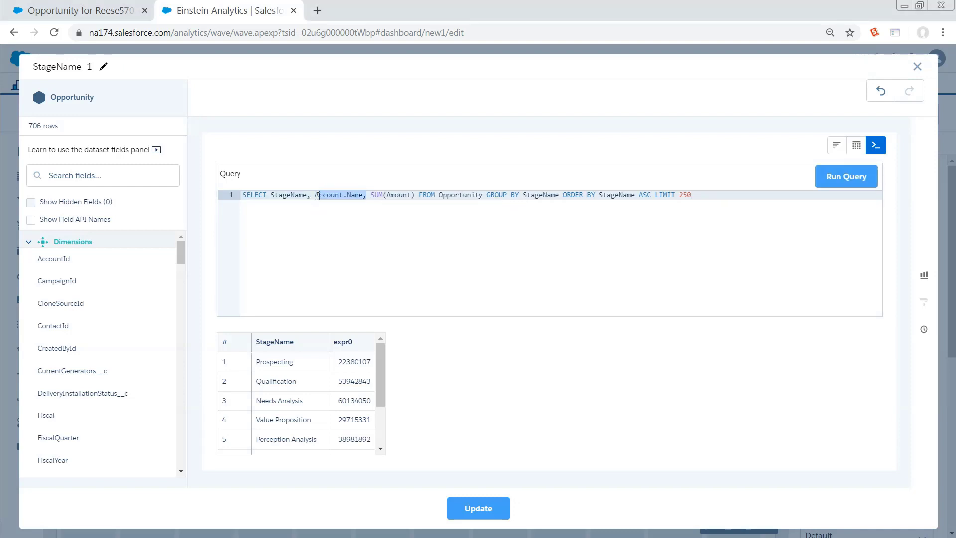
{"action": "key", "text": "ctrl+c"}
{"action": "left_click", "coordinate": [558, 195]}
{"action": "type", "text": ","}
{"action": "key", "text": "ctrl+v"}
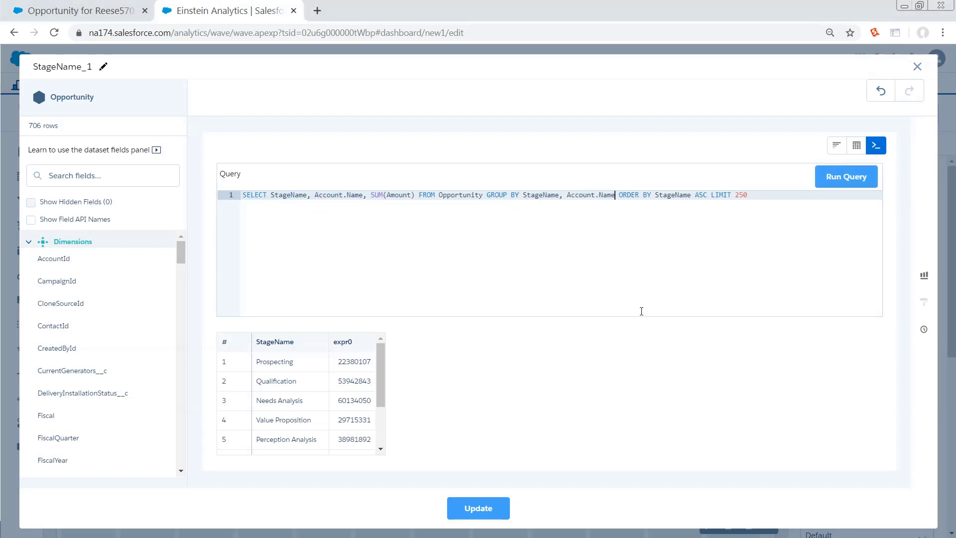
{"action": "left_click", "coordinate": [842, 179]}
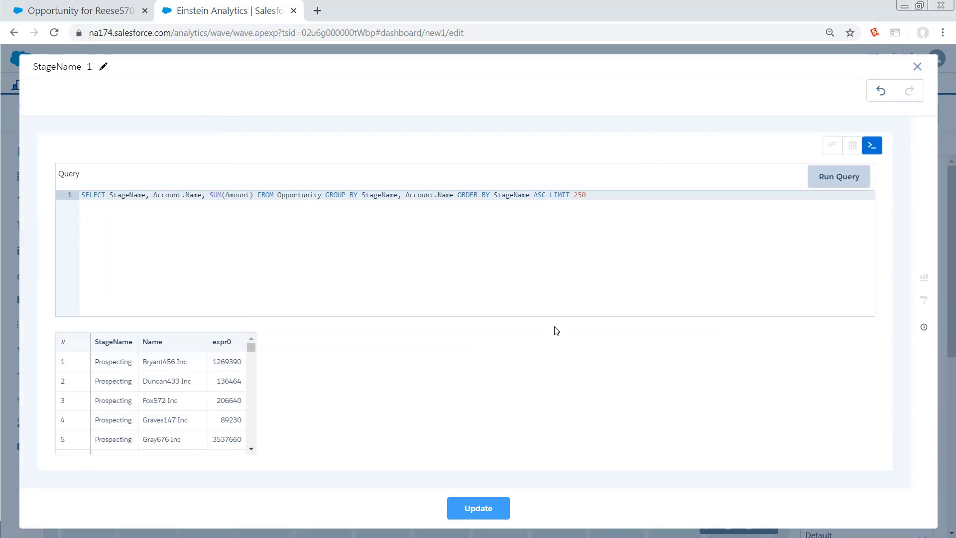